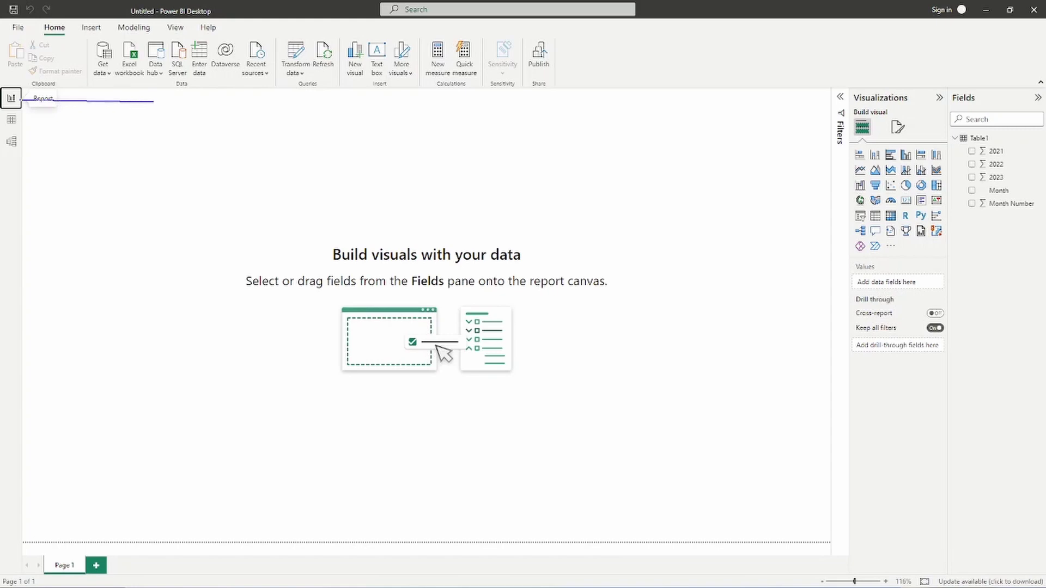
Annotate the three view icons with arrows and the labels Report, Data and Modeling
drag(26, 120, 78, 120)
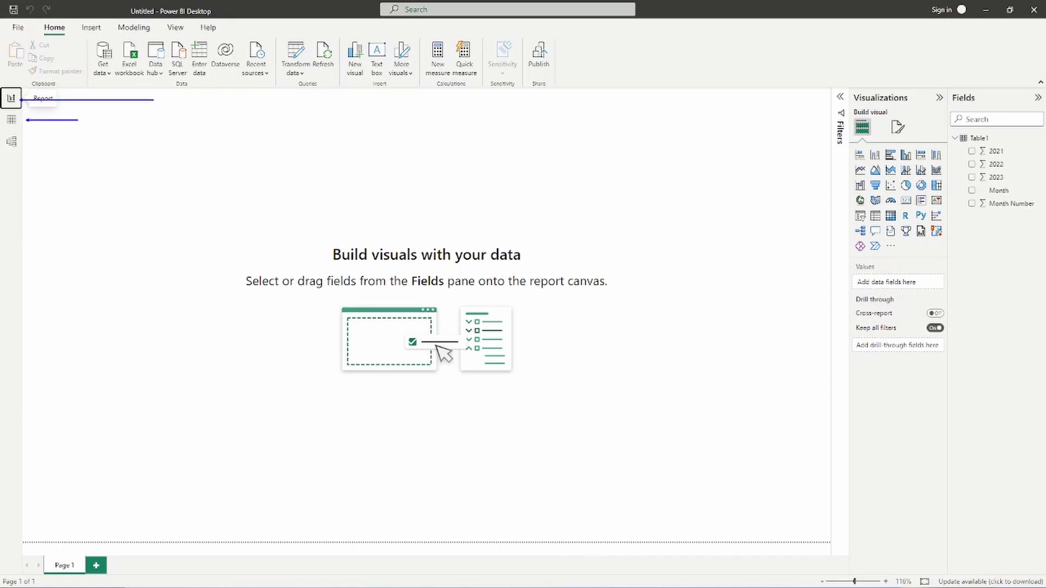
drag(26, 141, 46, 141)
text(tReport)
key(Escape)
text(tData)
key(Escape)
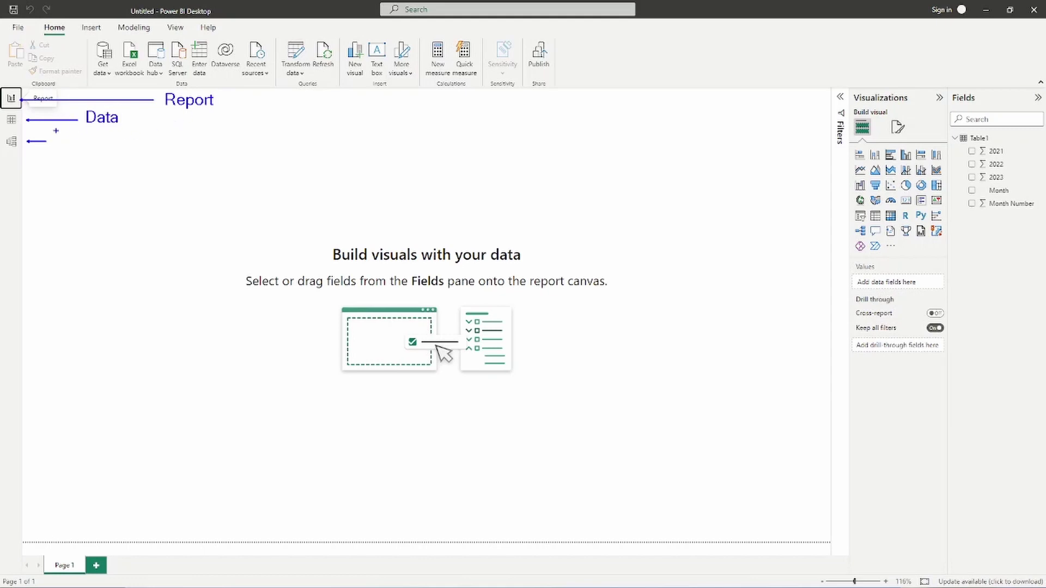
key(t)
text(Modeling)
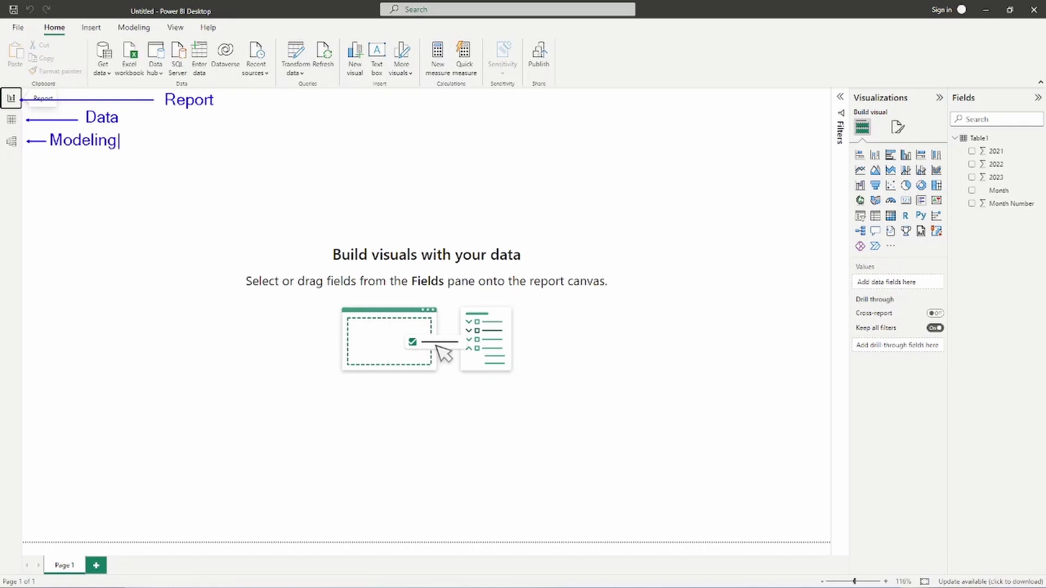
key(Escape)
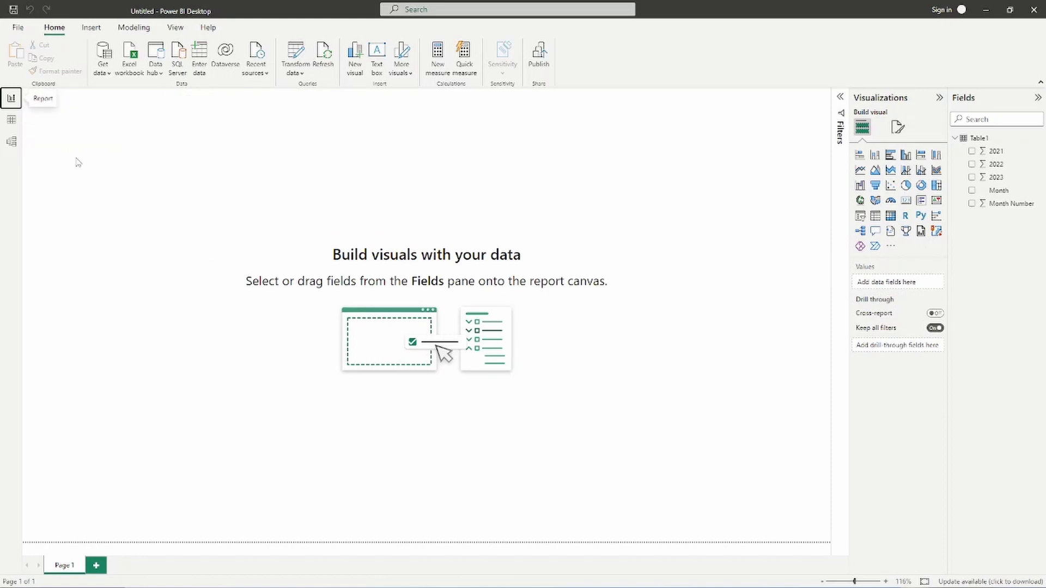
Open Data view and check the number of rows in Table1
click(12, 122)
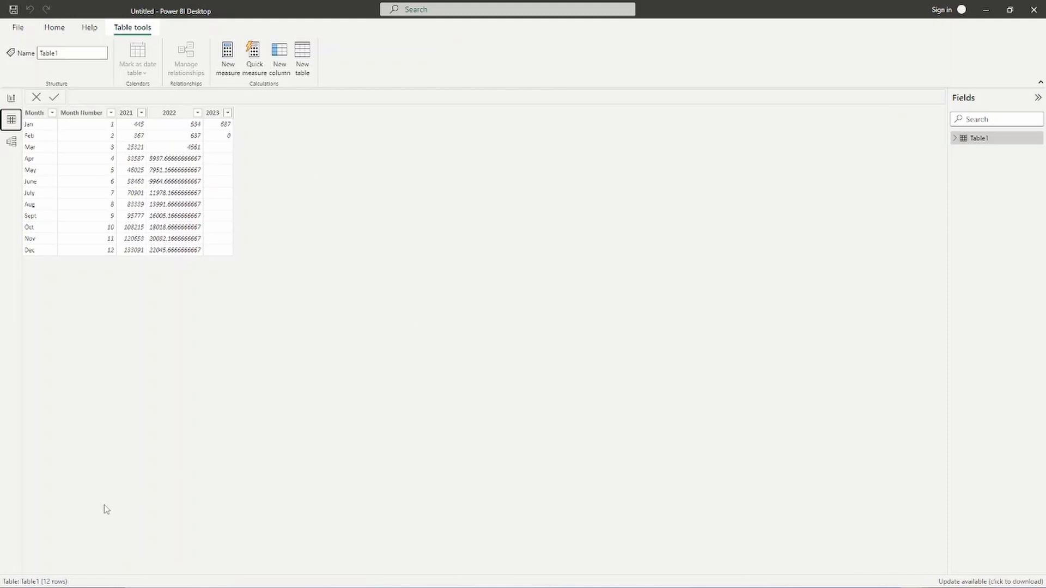
drag(50, 570, 71, 488)
key(Escape)
Hide the 2021 column of Table1 from report view using the Table1 card in Model view
click(12, 143)
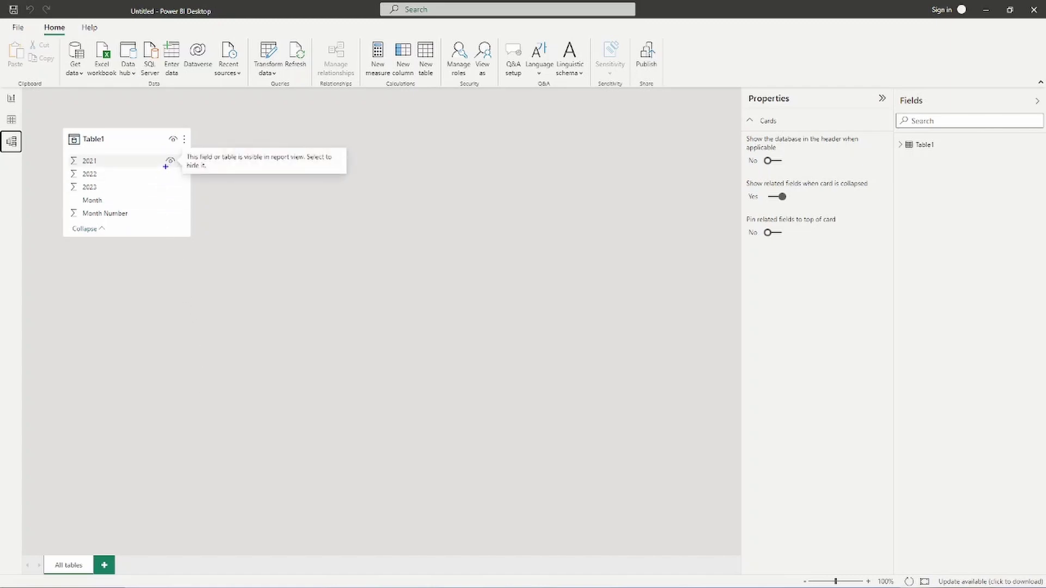
drag(158, 184, 154, 189)
key(Escape)
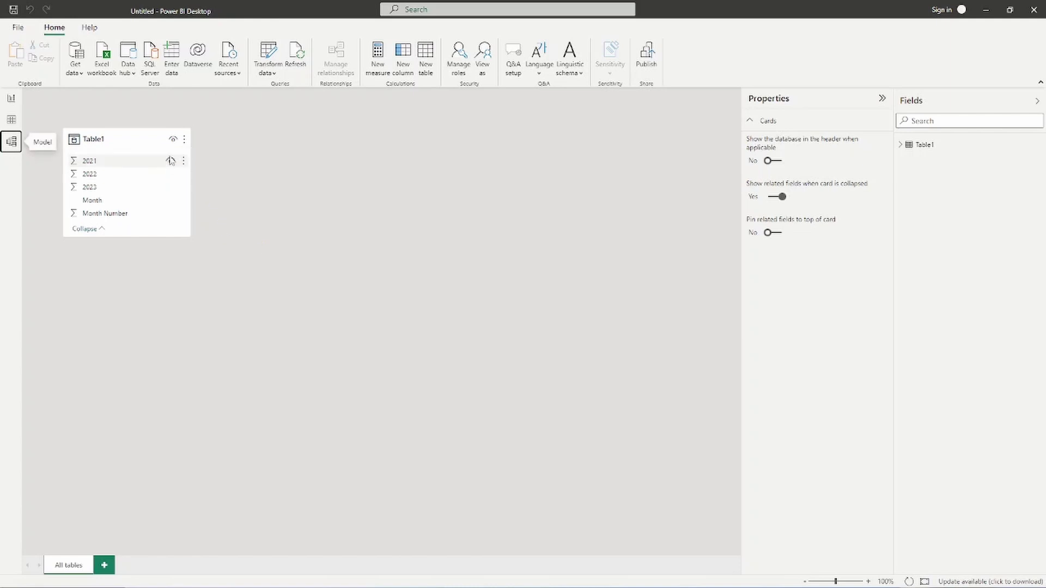
click(170, 164)
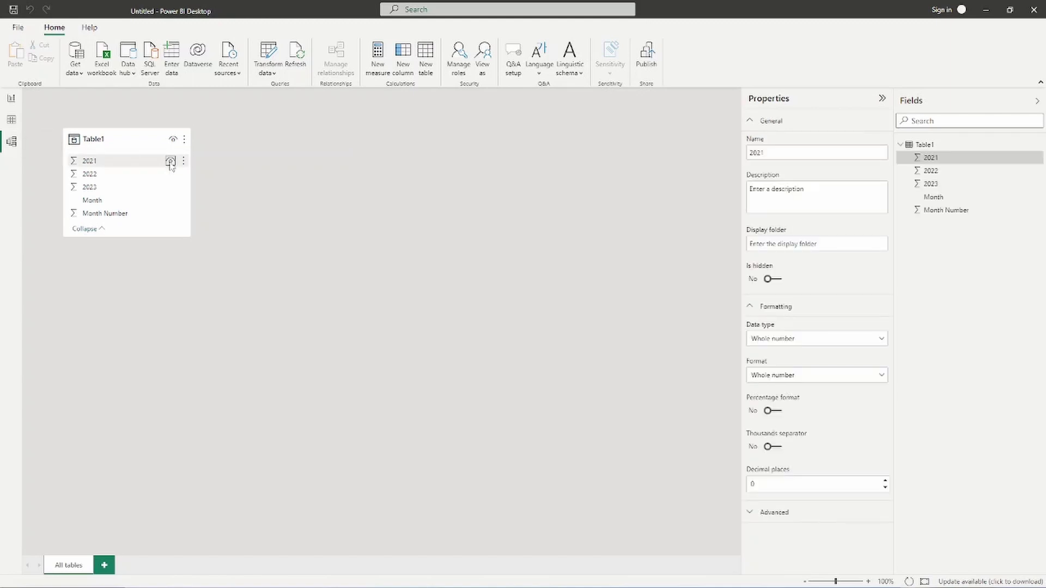
click(170, 162)
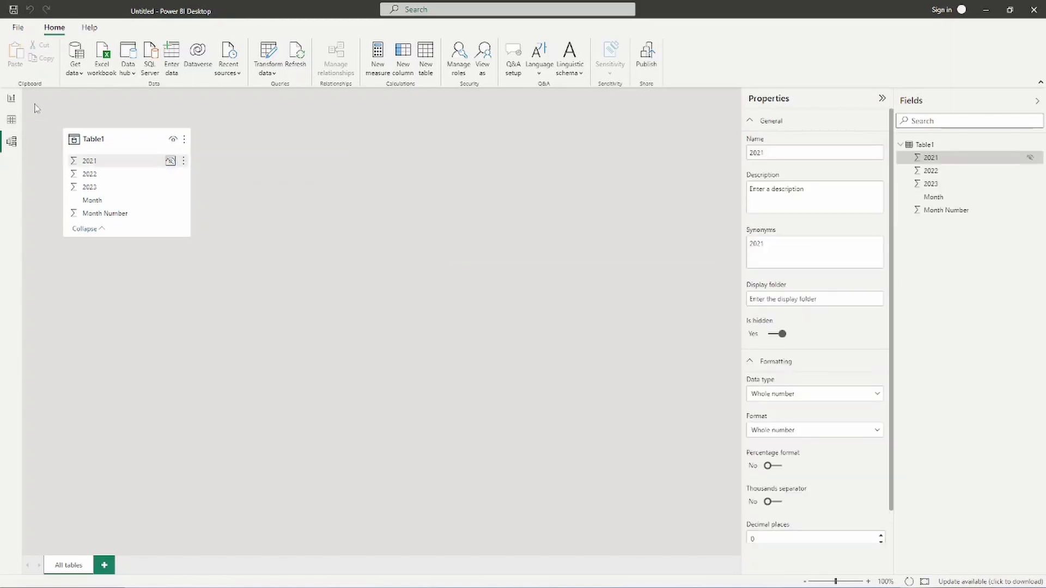
Return to Report view and check which Table1 fields are listed
click(12, 99)
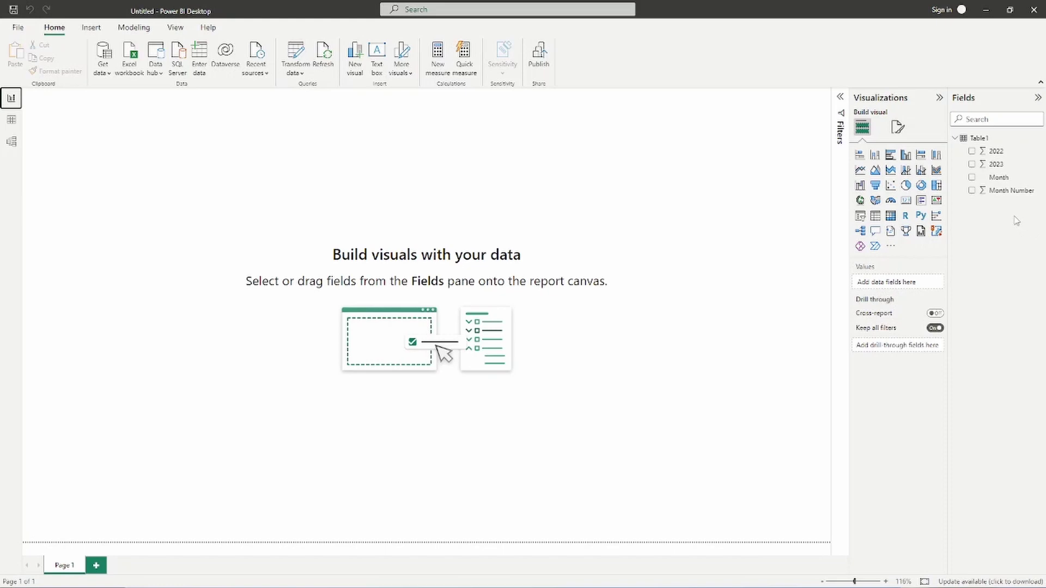
mouse_move(950, 130)
mouse_down()
mouse_move(1041, 211)
mouse_move(991, 254)
mouse_up()
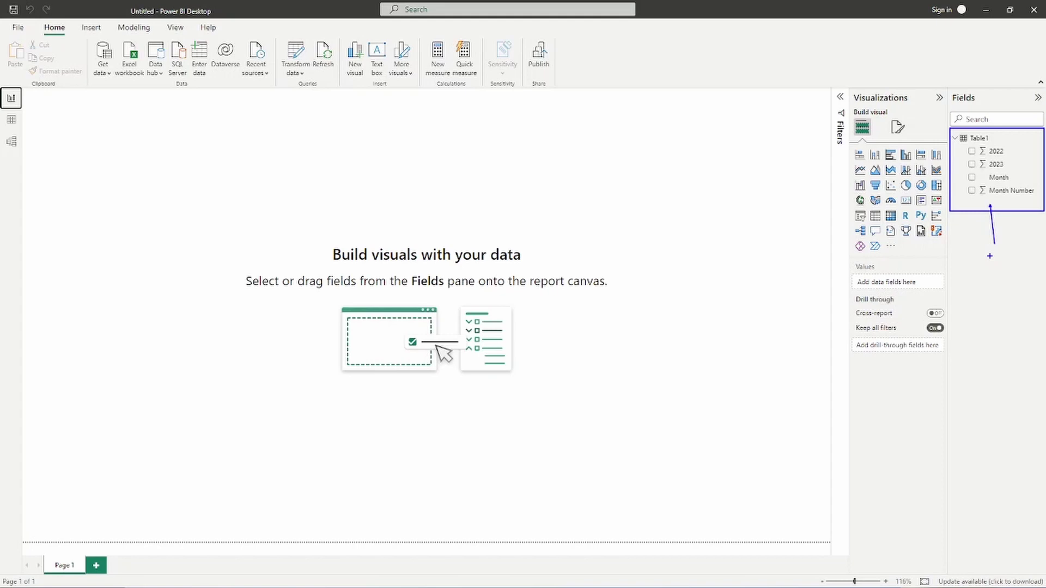
key(Escape)
Turn on the display of hidden fields in Report view and check the marker on the 2021 field
right_click(1002, 209)
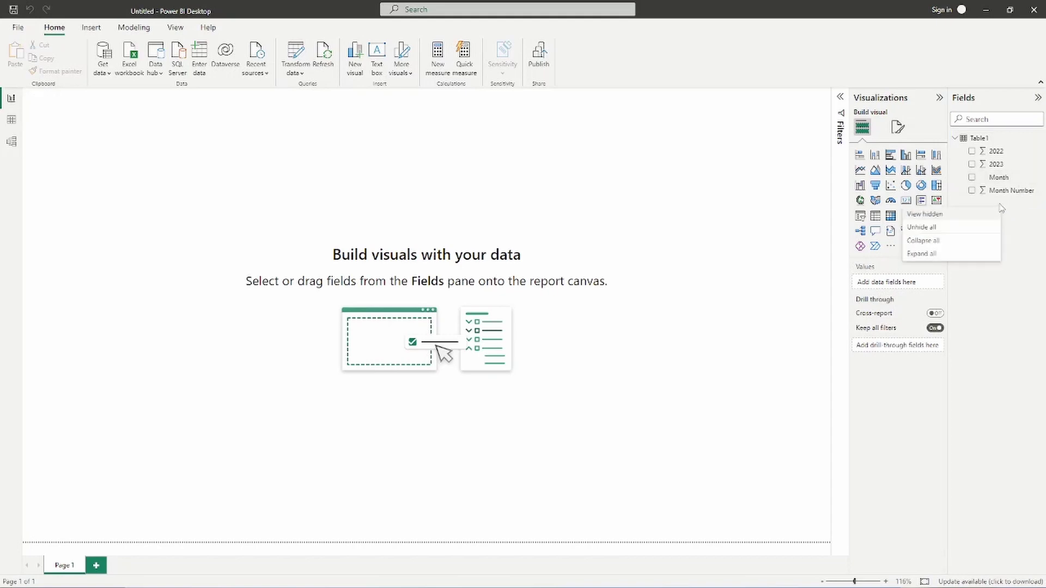
click(941, 217)
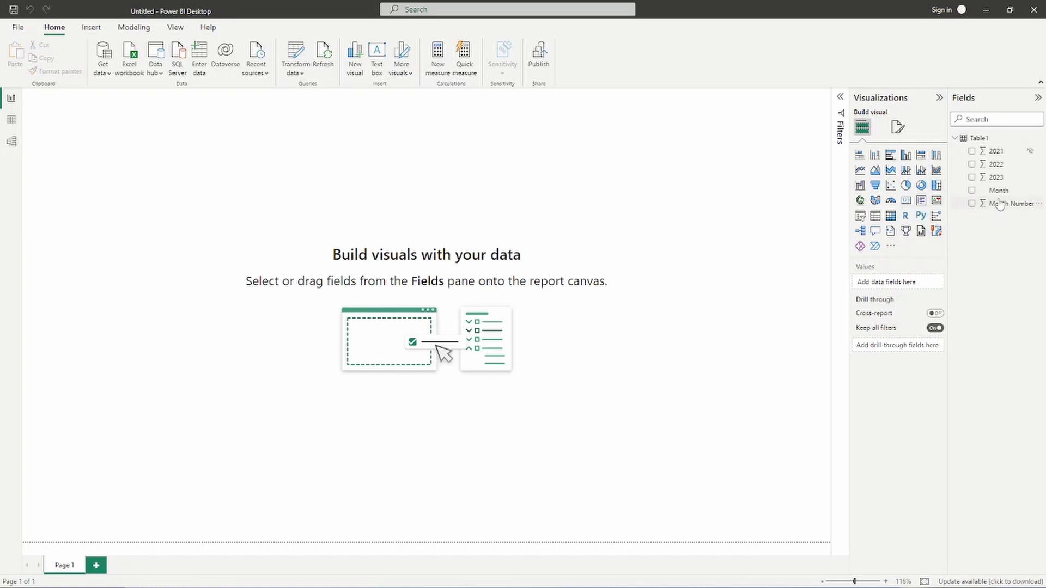
mouse_move(1015, 156)
mouse_down()
mouse_move(1016, 191)
mouse_move(1020, 153)
mouse_move(1041, 159)
mouse_up()
key(Escape)
In Model view, compare the Is hidden property of the 2021 and 2022 columns
click(11, 141)
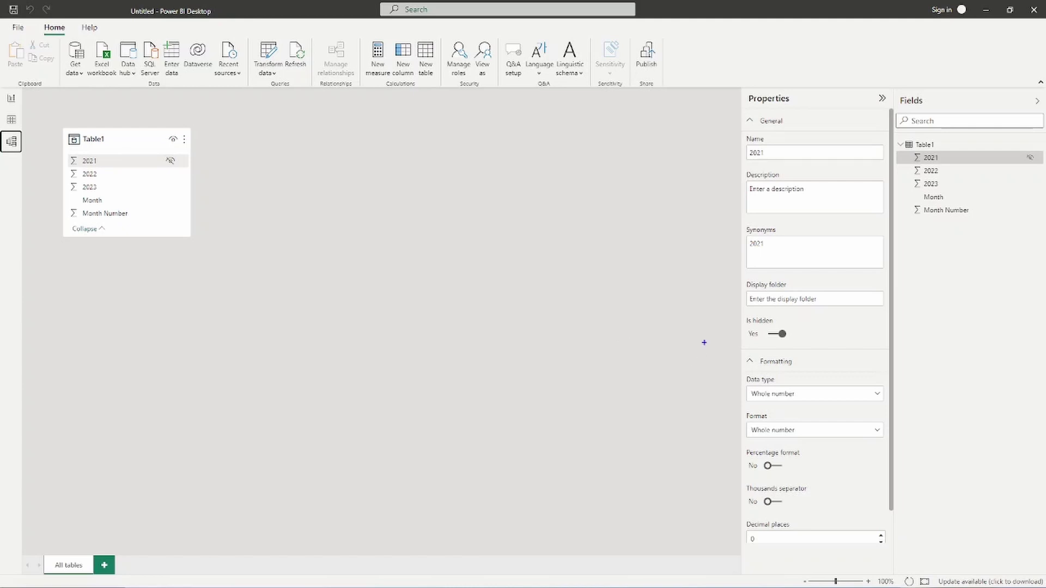
mouse_move(729, 306)
mouse_down()
mouse_move(752, 330)
mouse_move(822, 350)
mouse_up()
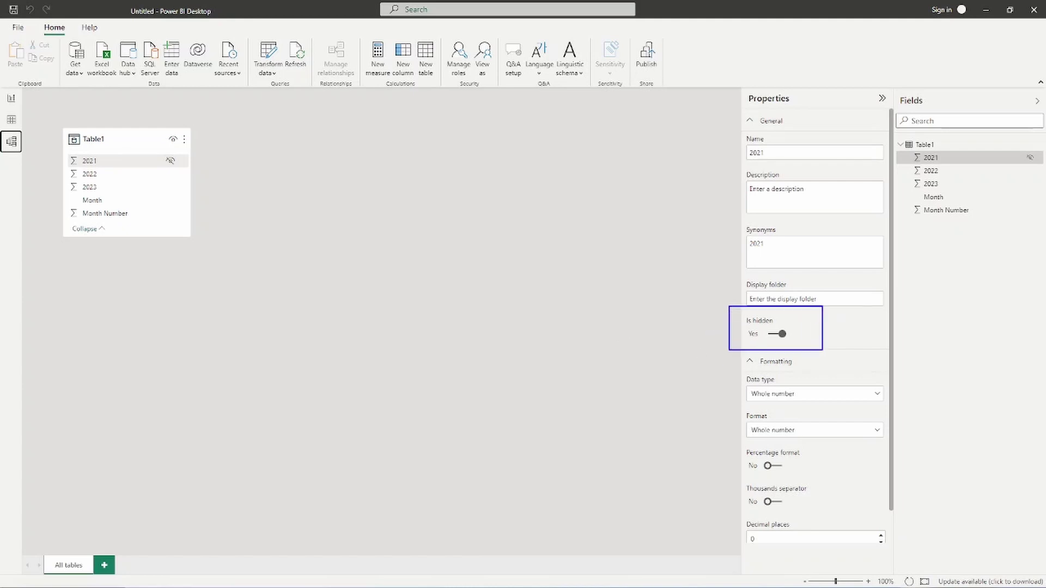
drag(716, 324, 646, 324)
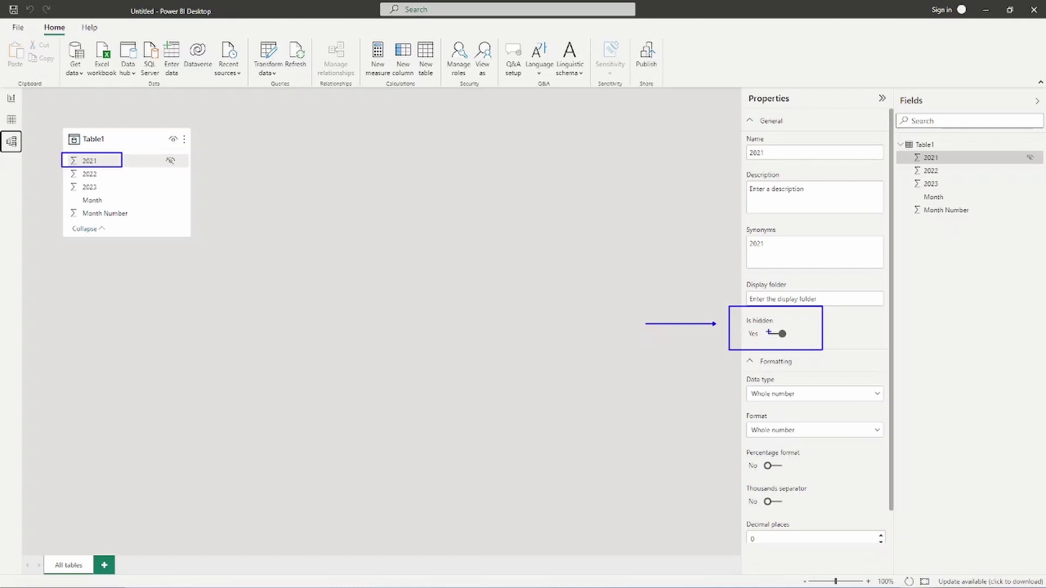
click(99, 175)
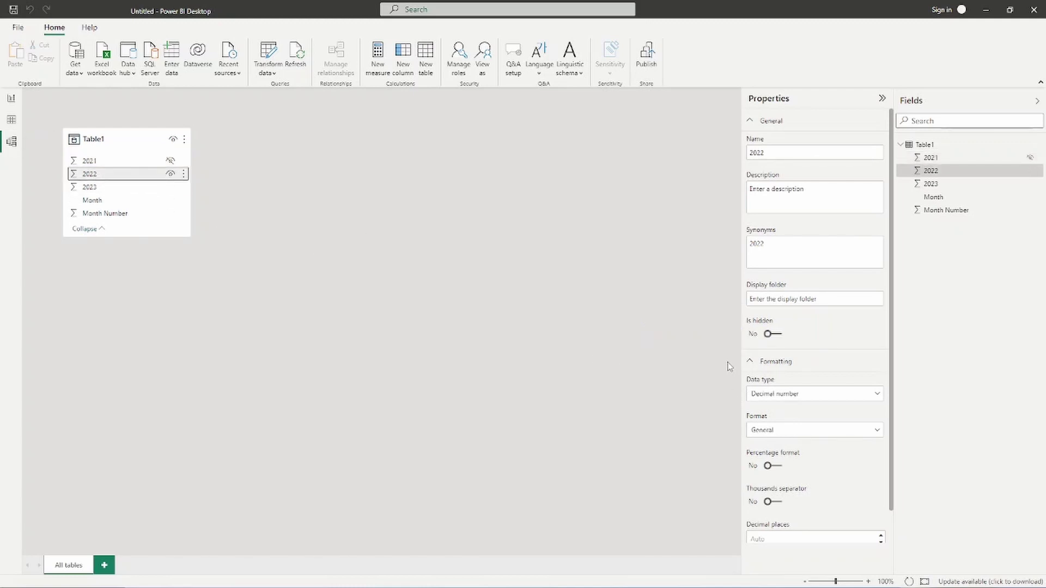
drag(732, 309, 806, 347)
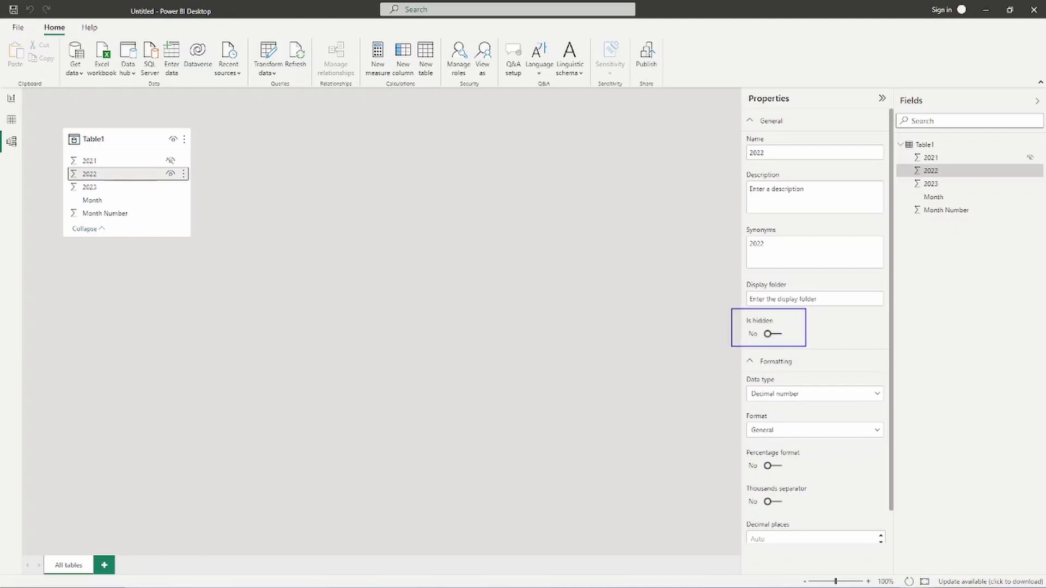
drag(724, 326, 669, 326)
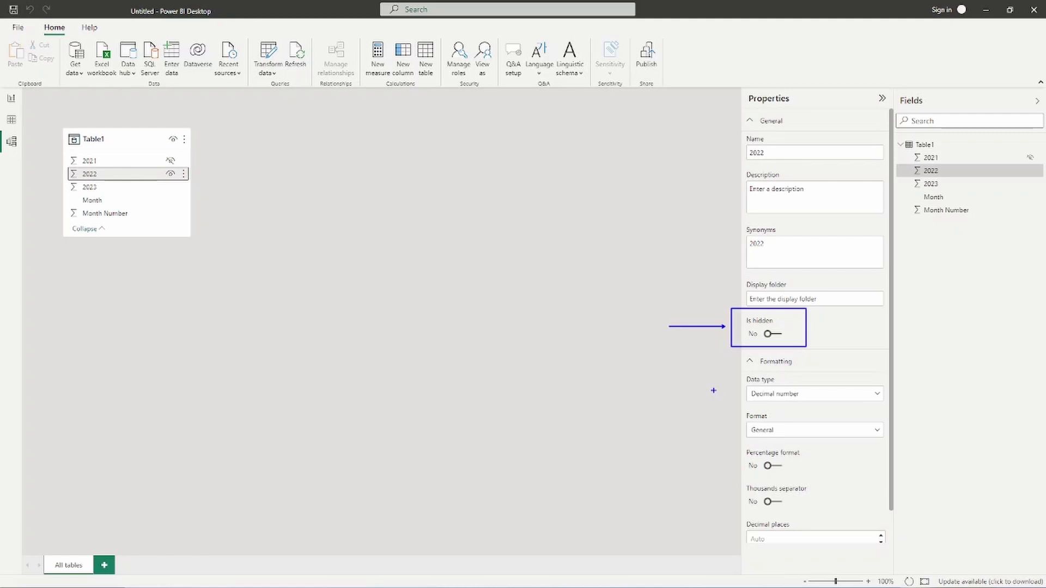
Delete the 2021 column from Table1
click(940, 158)
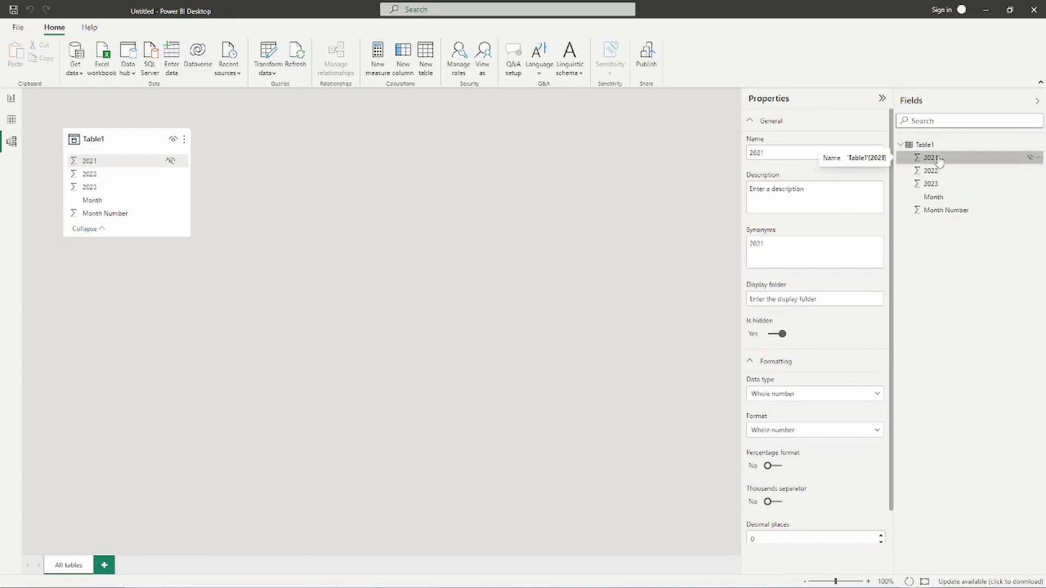
key(Delete)
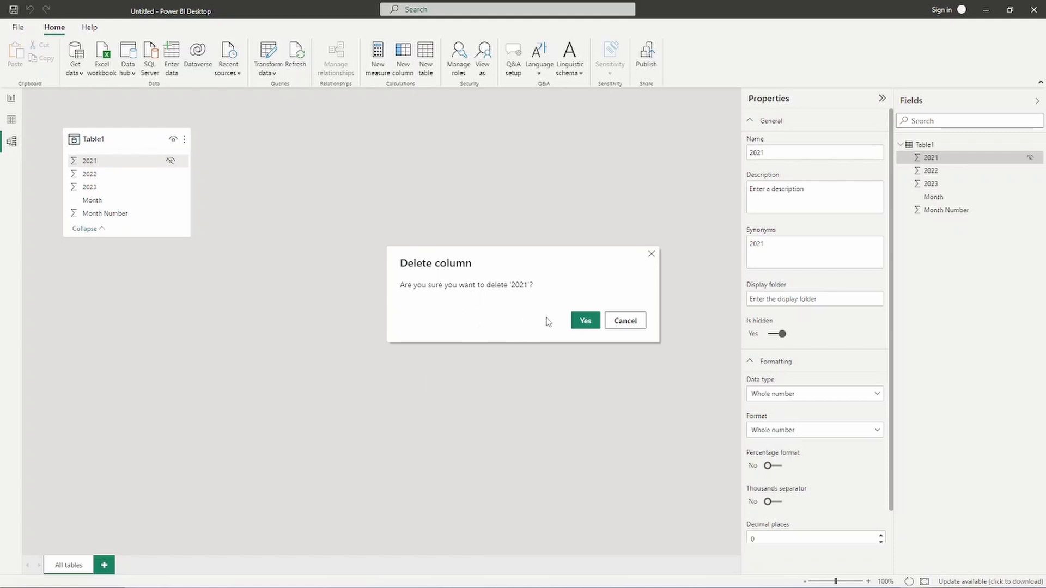
click(585, 322)
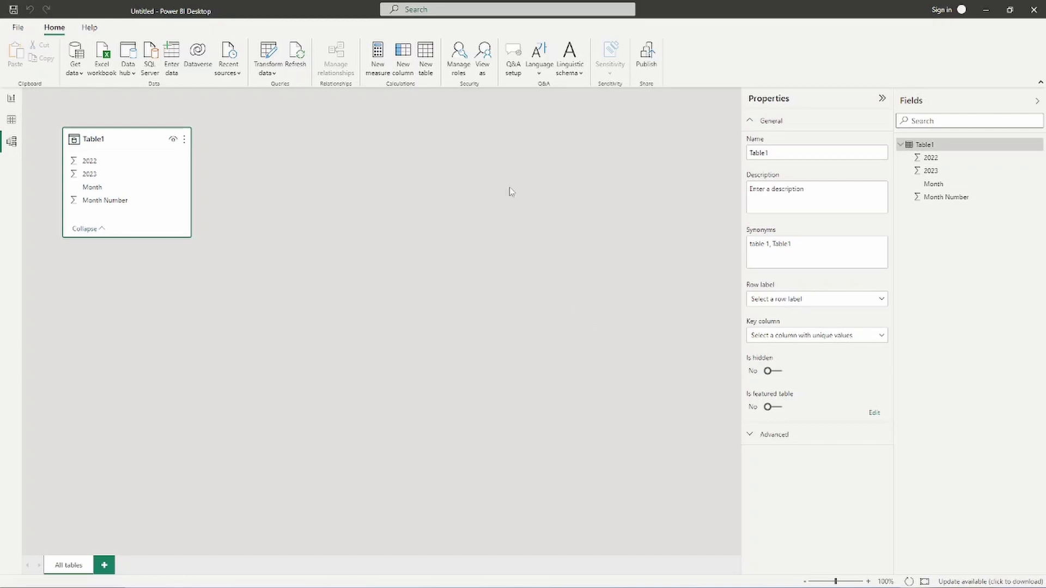
Open the Power Query Editor, examine the Removed Columns entry in Table1's applied steps, and close the editor
click(268, 55)
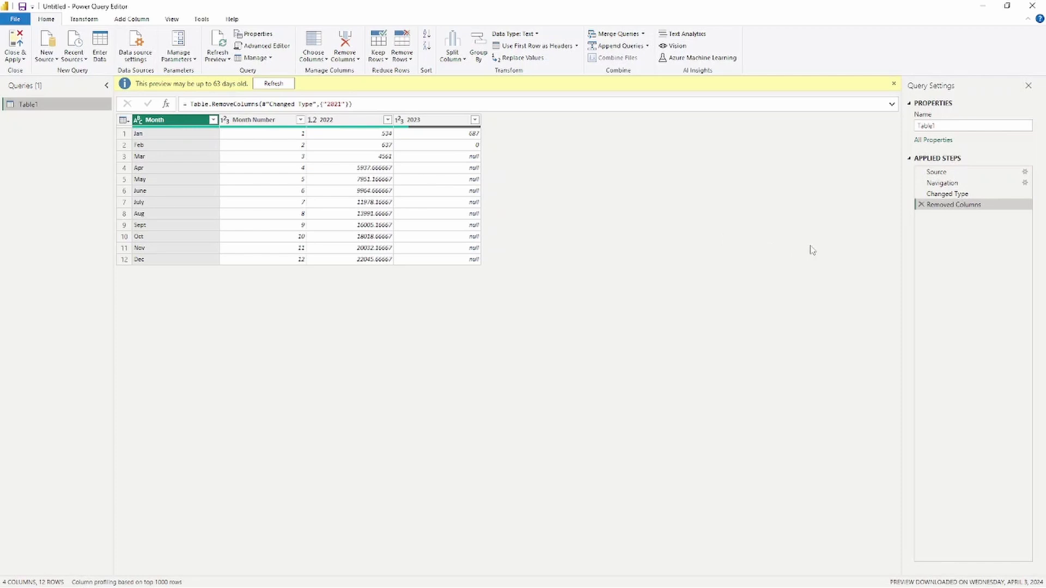
drag(912, 206, 849, 208)
key(Escape)
click(1031, 6)
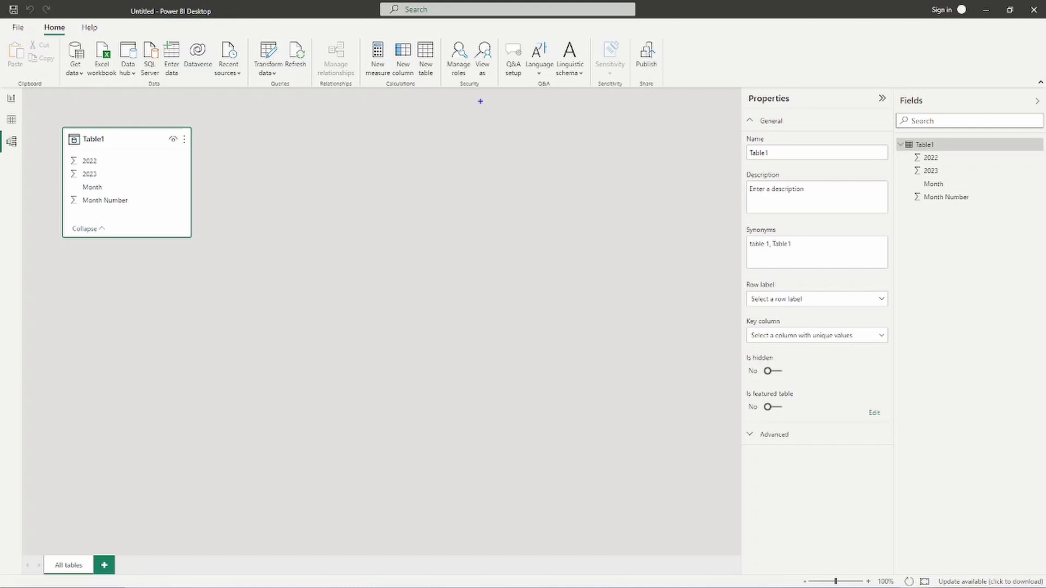
Point out the Manage roles command with an arrow and clear the annotation
drag(466, 98, 454, 155)
key(Escape)
Switch to the exam question and underline the email-reading and model-size requirements, annotating the first with Hide, Removing columns and RLS
key(alt+Tab)
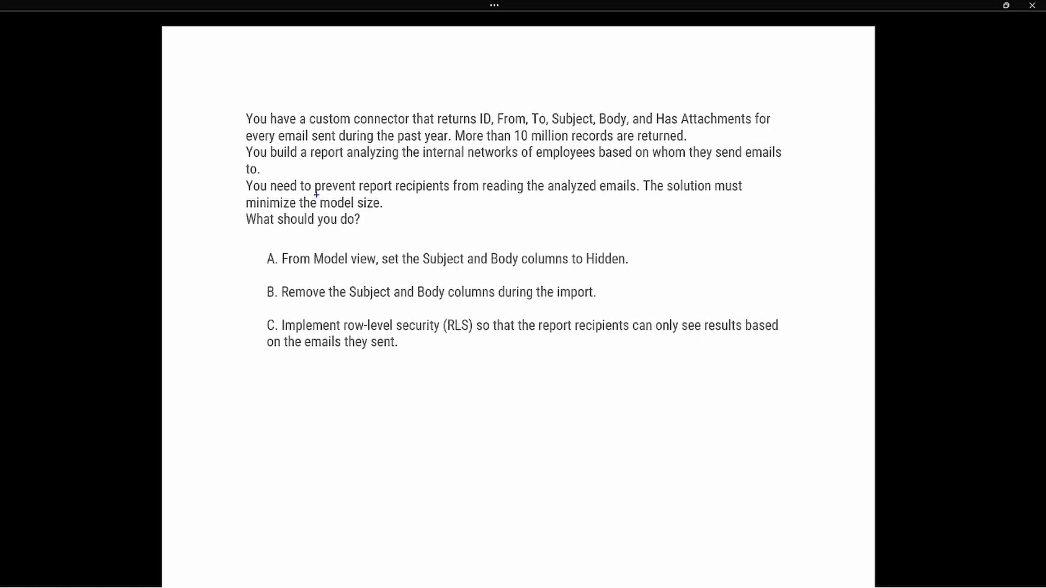
drag(316, 194, 634, 194)
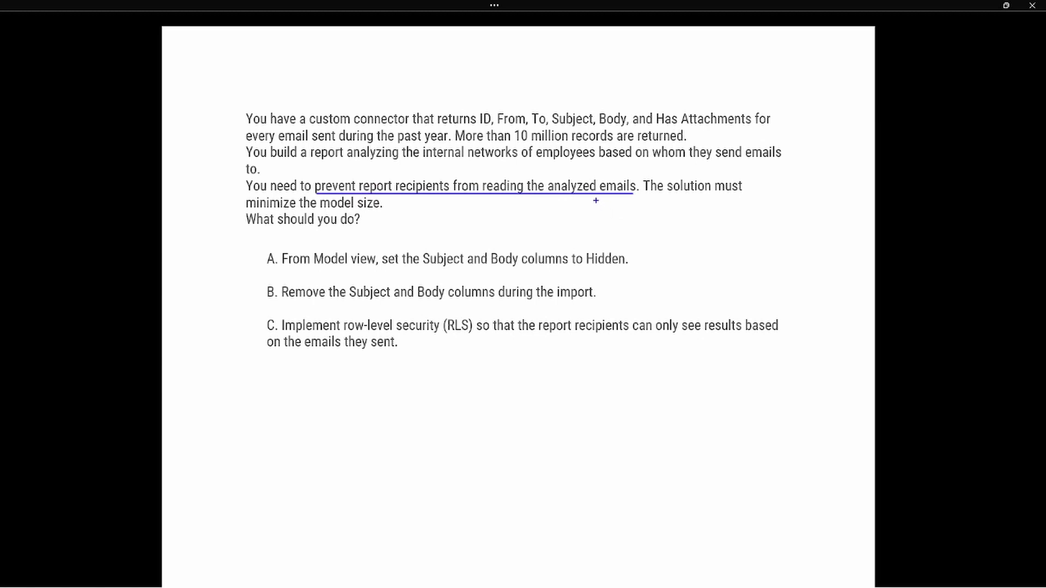
drag(596, 199, 627, 220)
text(Hide)
text(Remov)
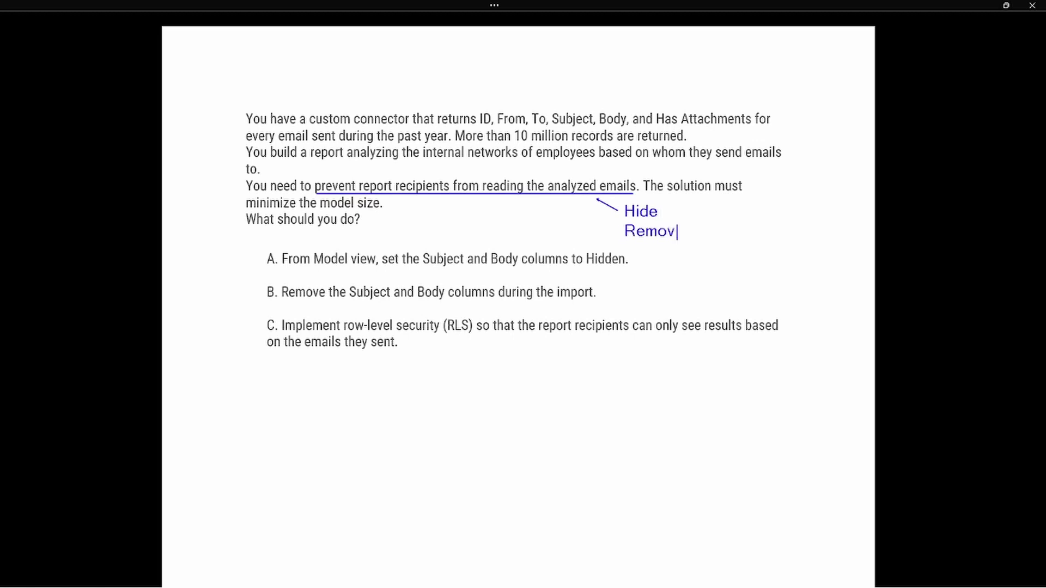
text(ing columns)
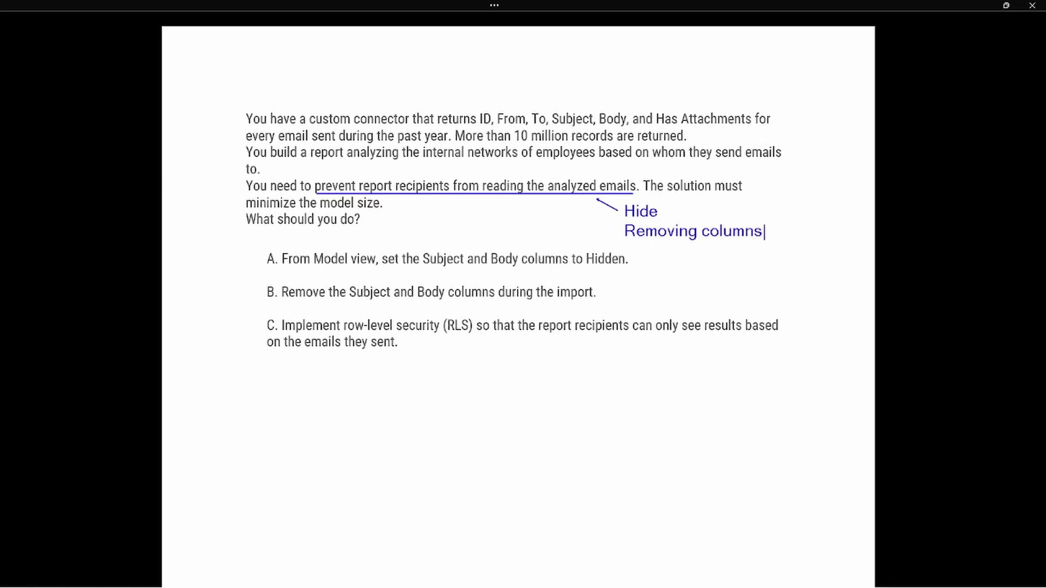
key(Return)
text(RLS)
drag(241, 209, 378, 208)
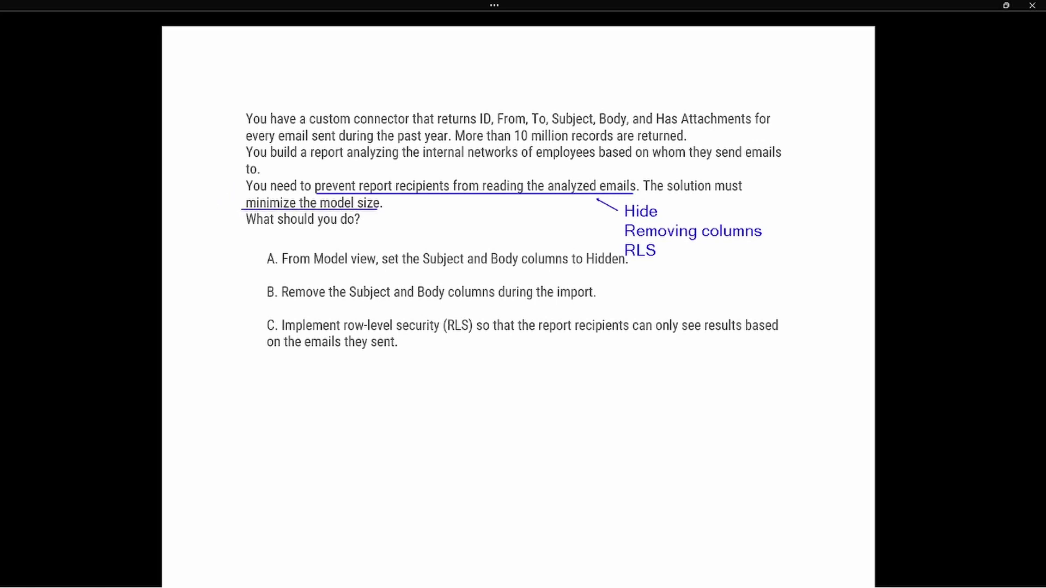
drag(386, 212, 402, 224)
Strike out answers A and C and box answer B, removing the Subject and Body columns during the import
drag(262, 257, 233, 257)
mouse_move(233, 256)
mouse_down()
mouse_move(579, 252)
mouse_move(627, 259)
mouse_up()
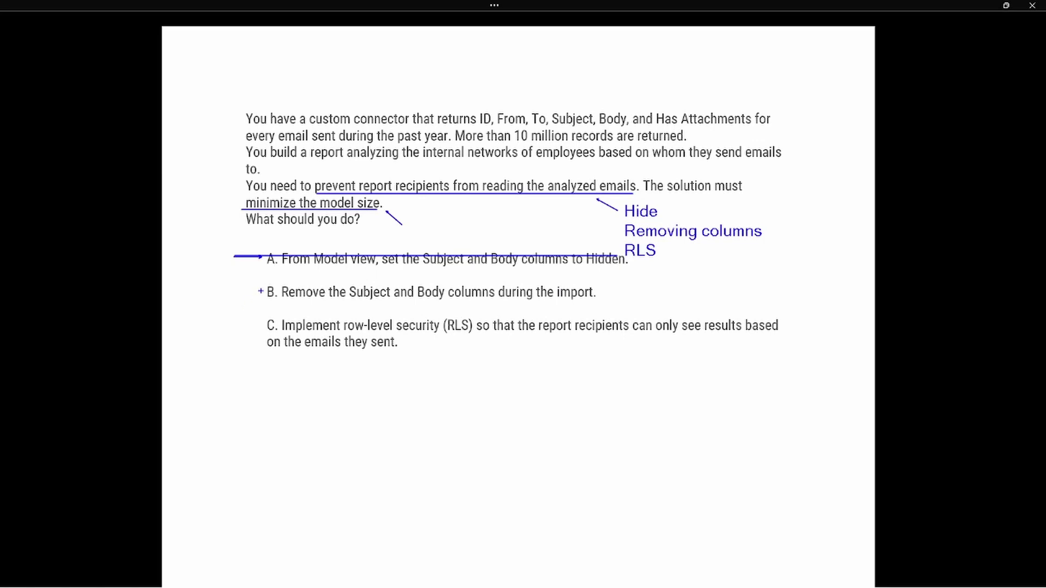
drag(261, 291, 239, 291)
mouse_move(261, 325)
mouse_down()
mouse_move(686, 321)
mouse_move(783, 325)
mouse_up()
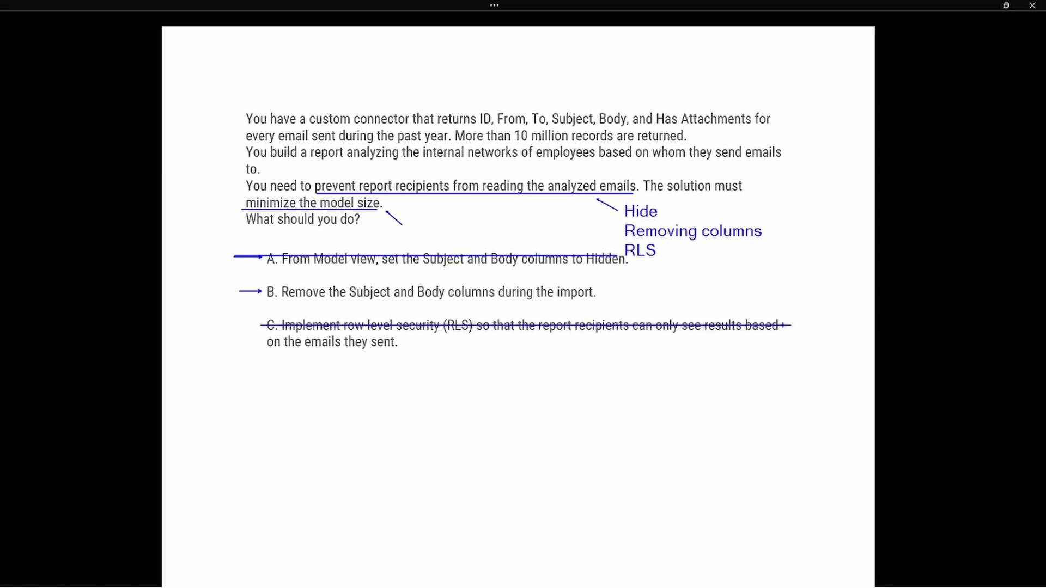
mouse_move(212, 278)
mouse_down()
mouse_move(412, 307)
mouse_move(629, 313)
mouse_up()
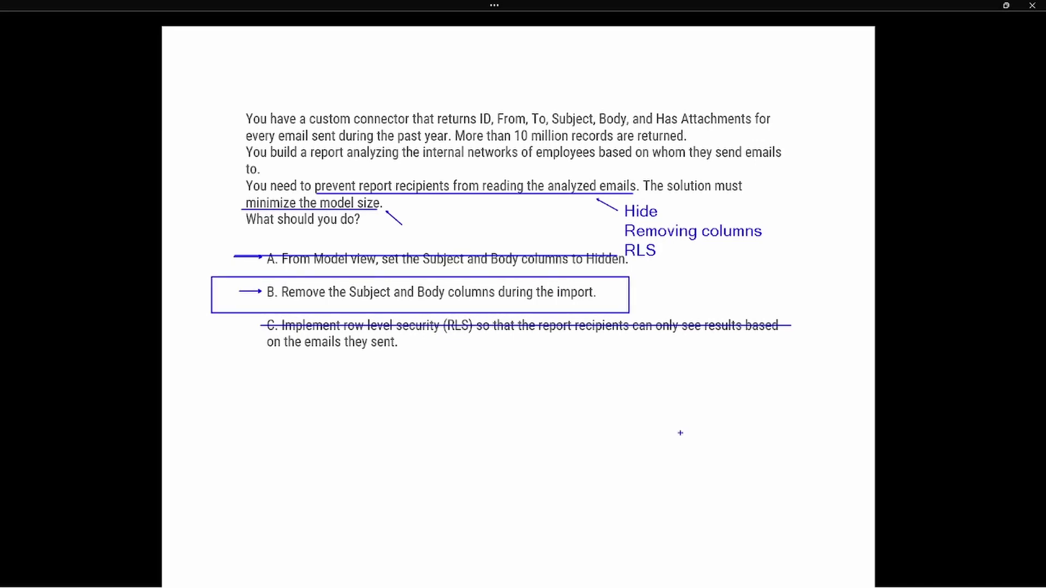